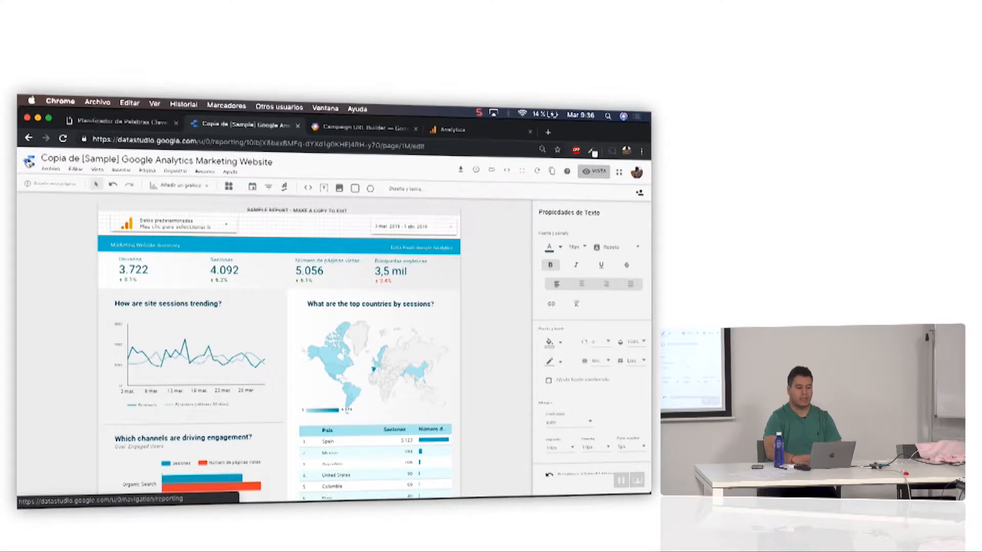
Create a new blank report from the home page and look through the available data sources
left_click(29, 162)
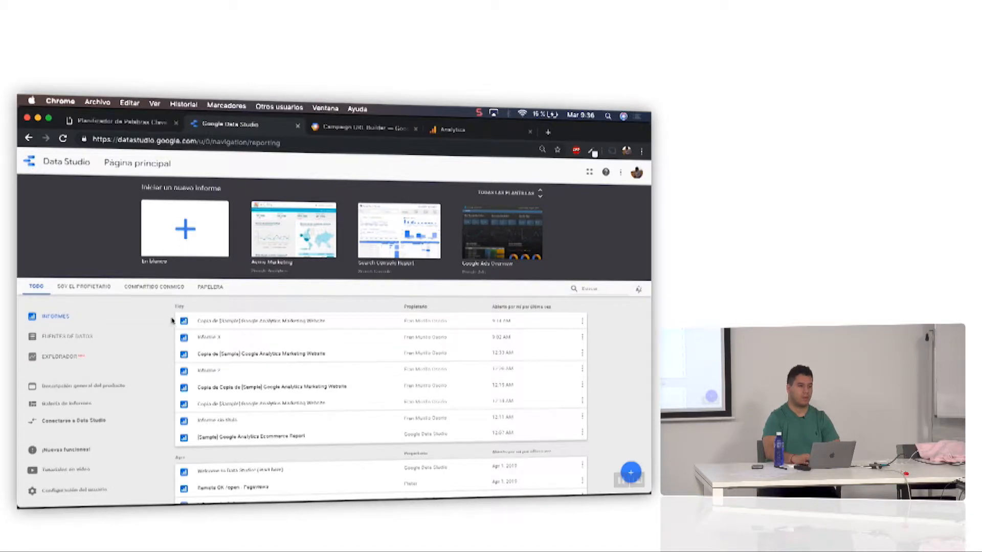
left_click(185, 230)
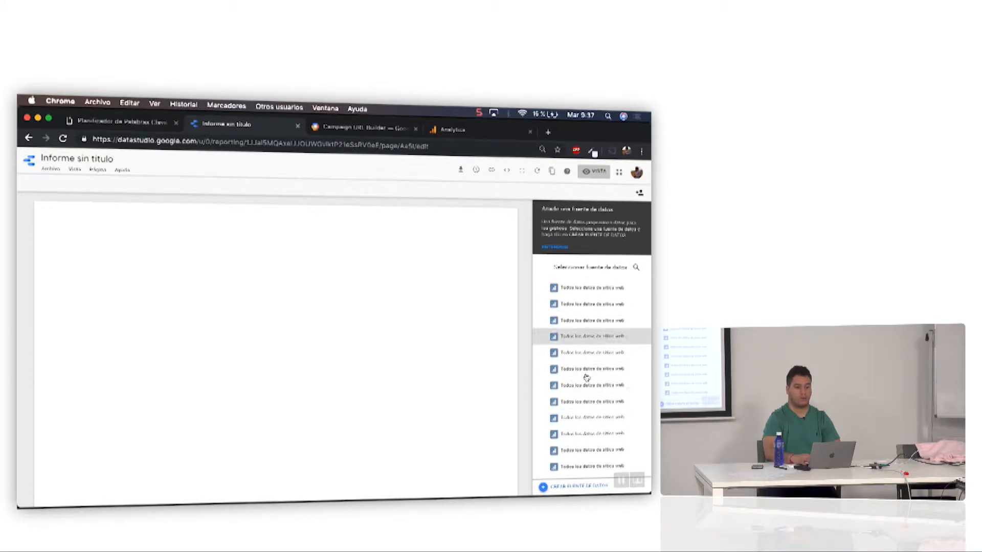
scroll(610, 338, "down", 5)
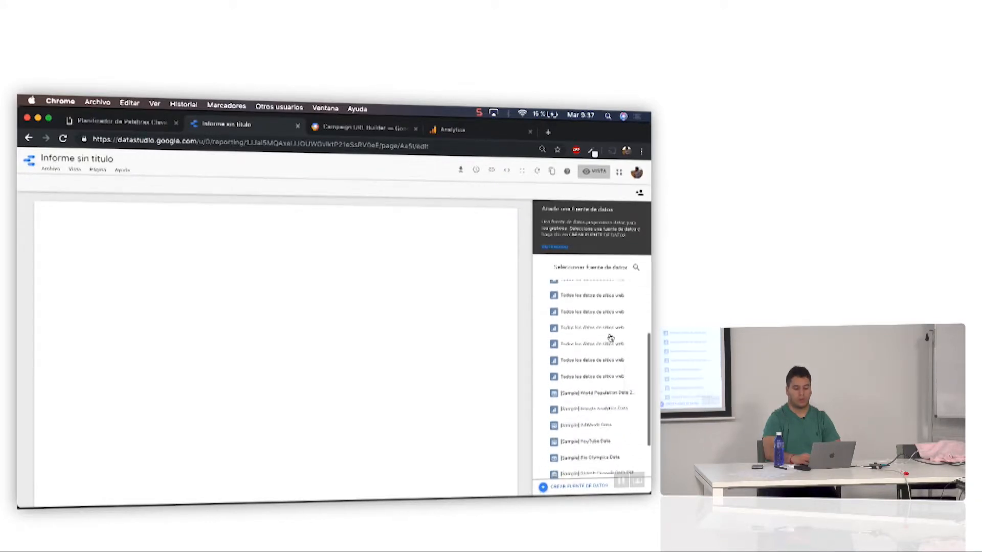
scroll(610, 338, "up", 5)
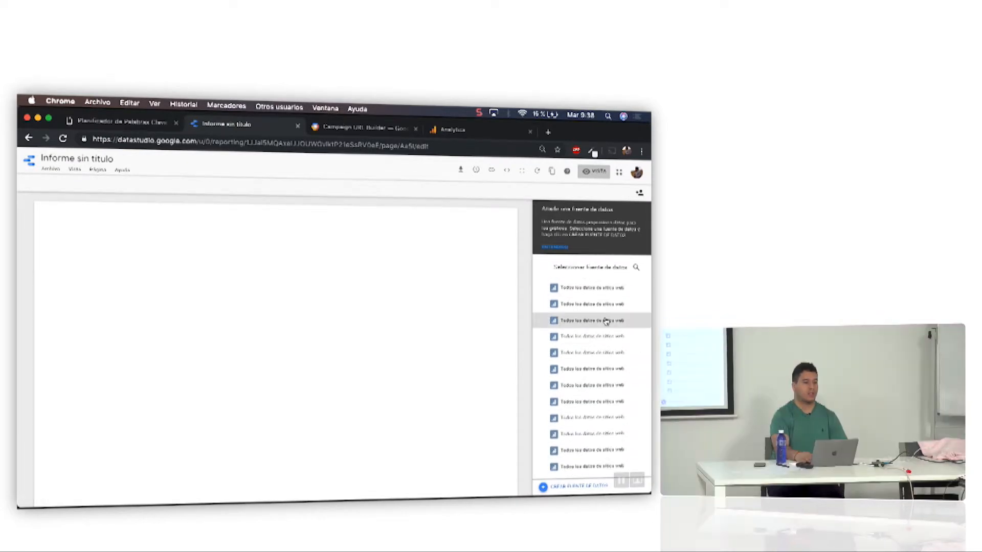
Rename the untitled report as "Mi primer informe"
left_click(56, 159)
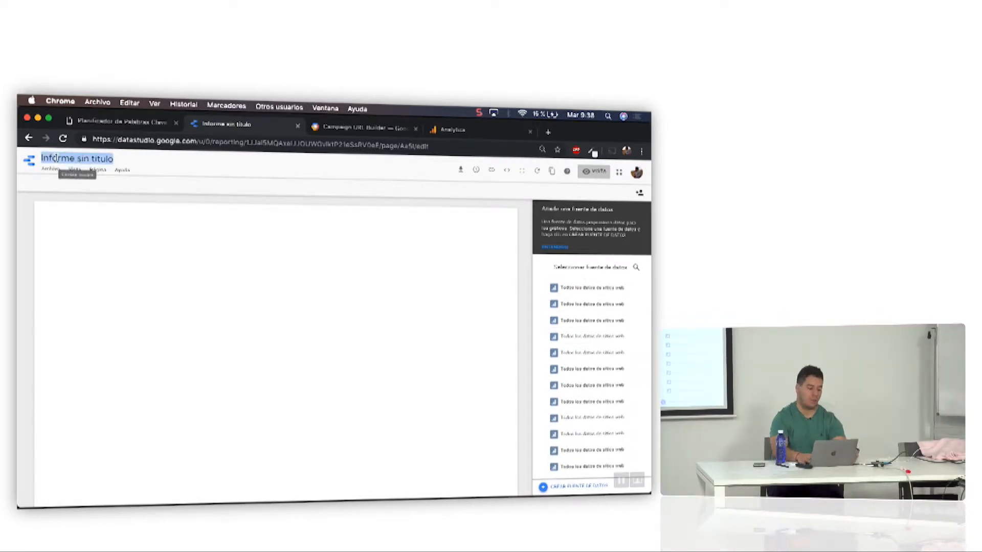
type("Mi primer informe")
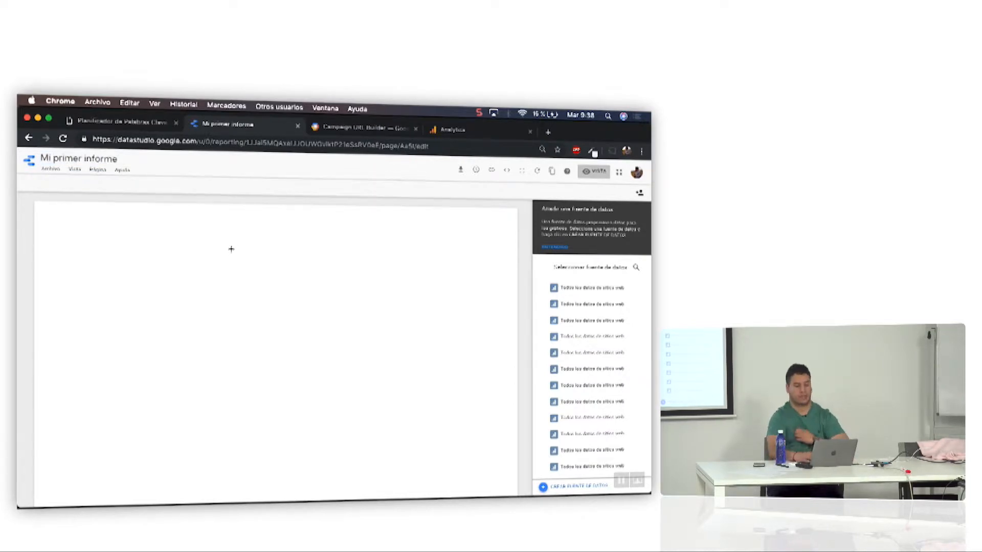
Add the first "Todos los datos de sitio web" data source to the report
scroll(617, 373, "down", 3)
scroll(619, 370, "up", 2)
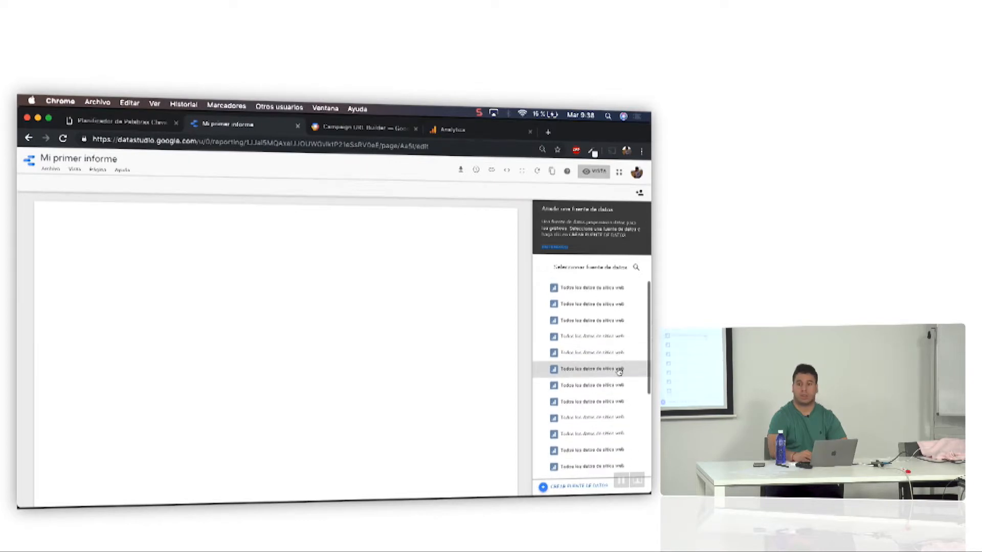
left_click(596, 290)
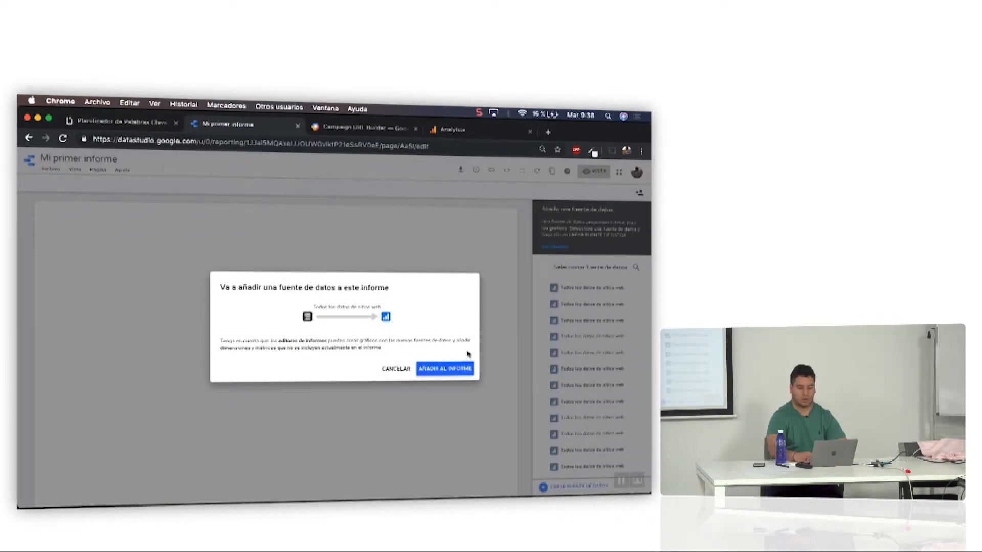
left_click(449, 369)
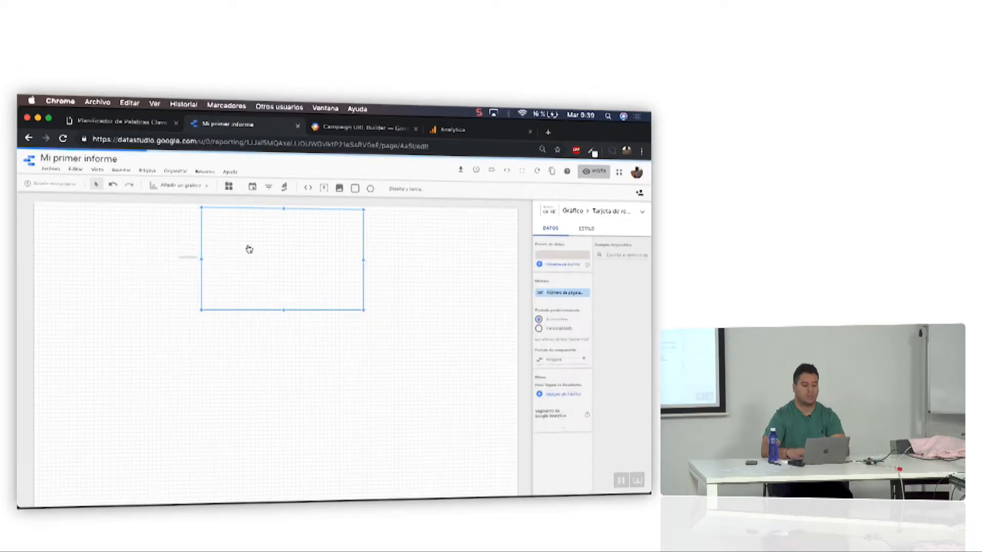
Position the page views scorecard in the page's upper-left corner and shrink its frame to fit the text closely
left_click(190, 186)
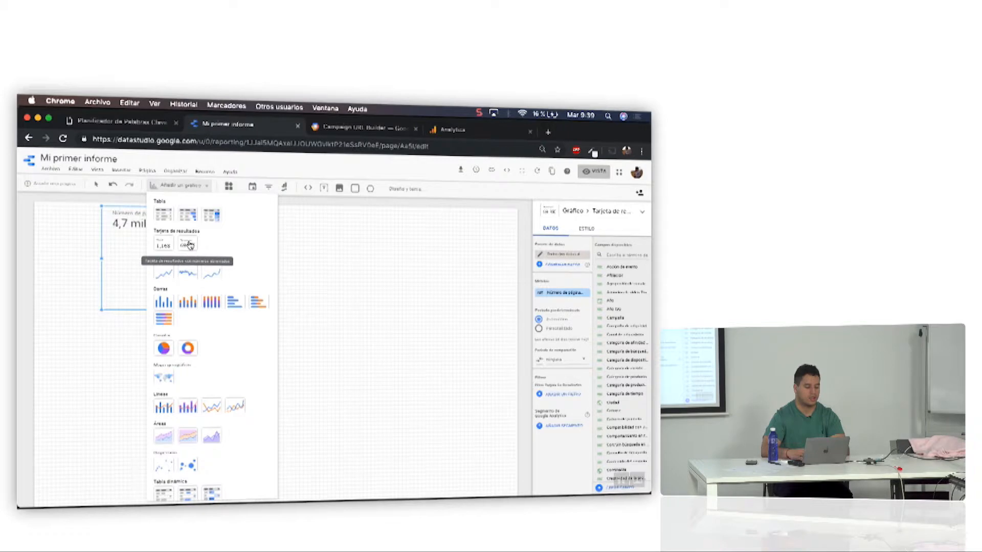
left_click(118, 279)
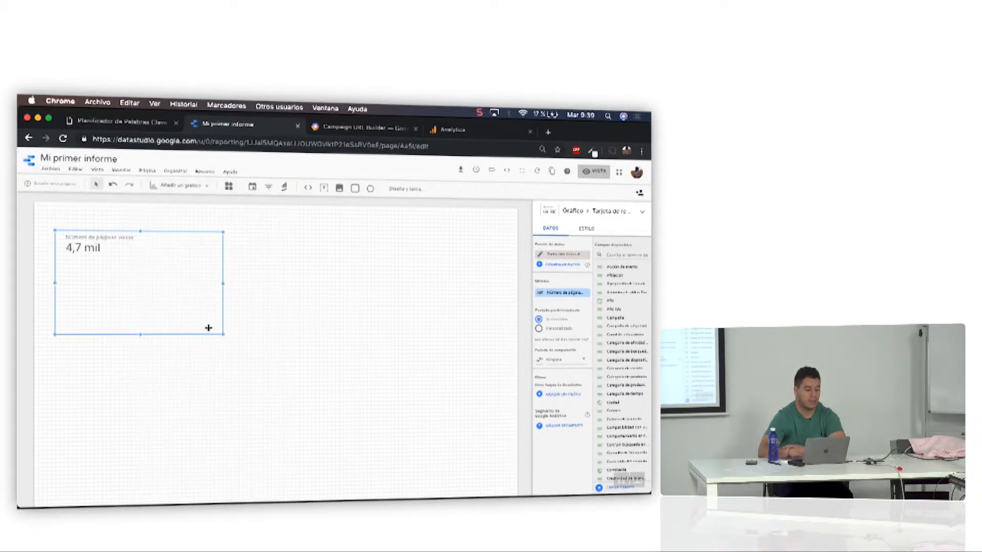
left_click_drag(221, 337, 136, 261)
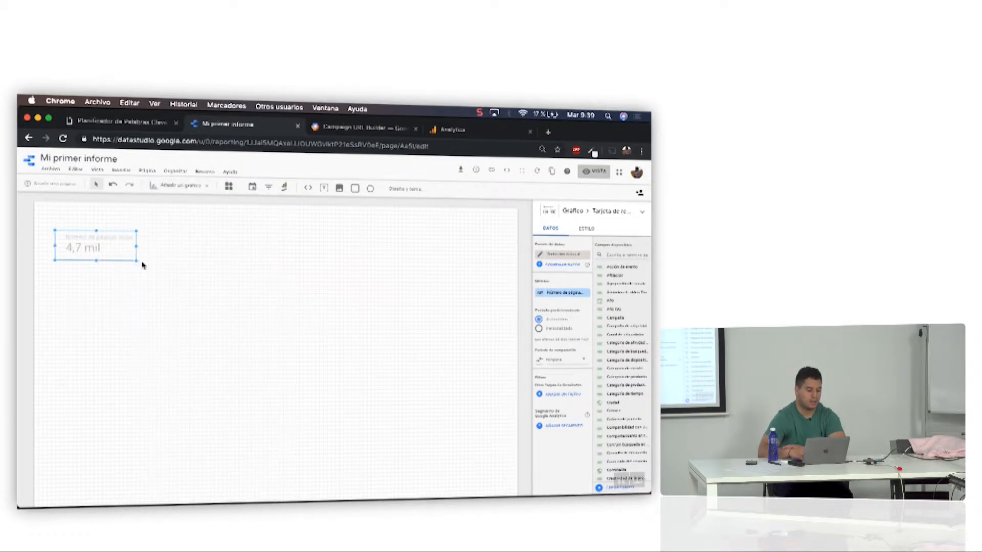
left_click(281, 238)
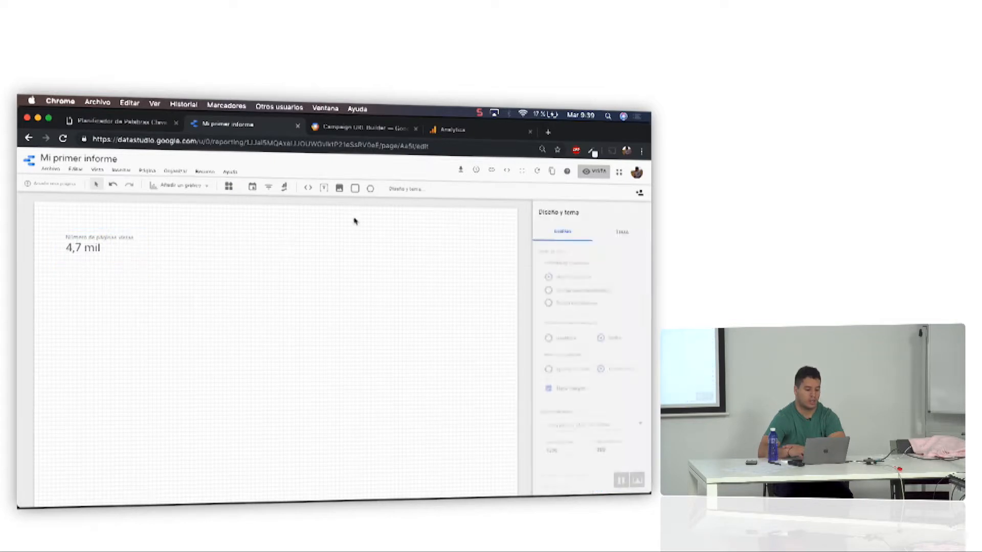
Examine the page views scorecard's available metrics and its style settings
left_click(101, 247)
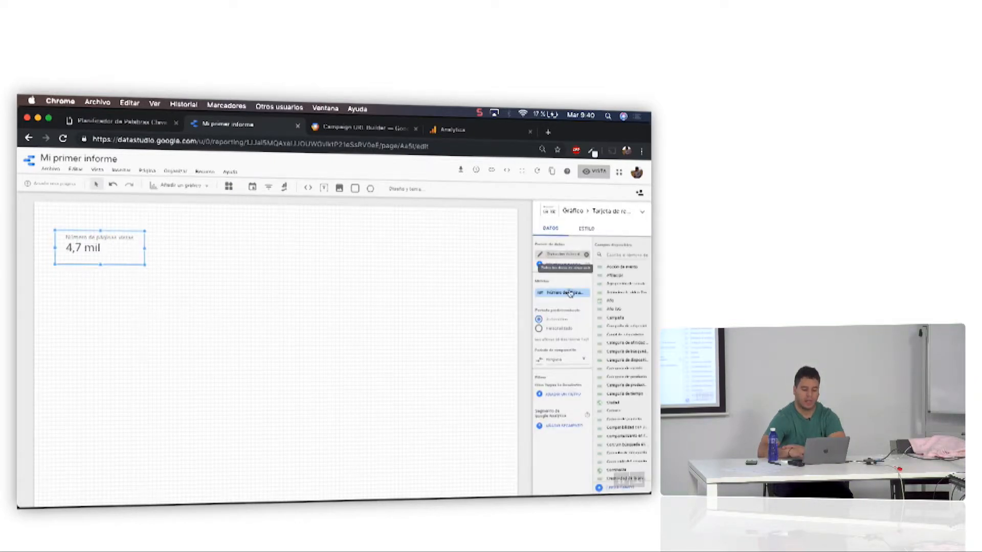
left_click(564, 294)
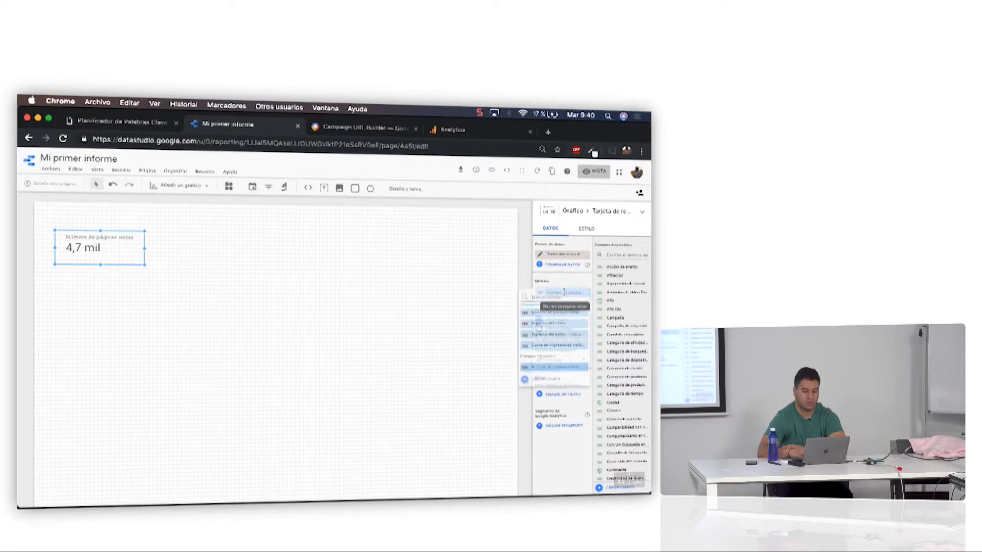
scroll(562, 366, "up", 3)
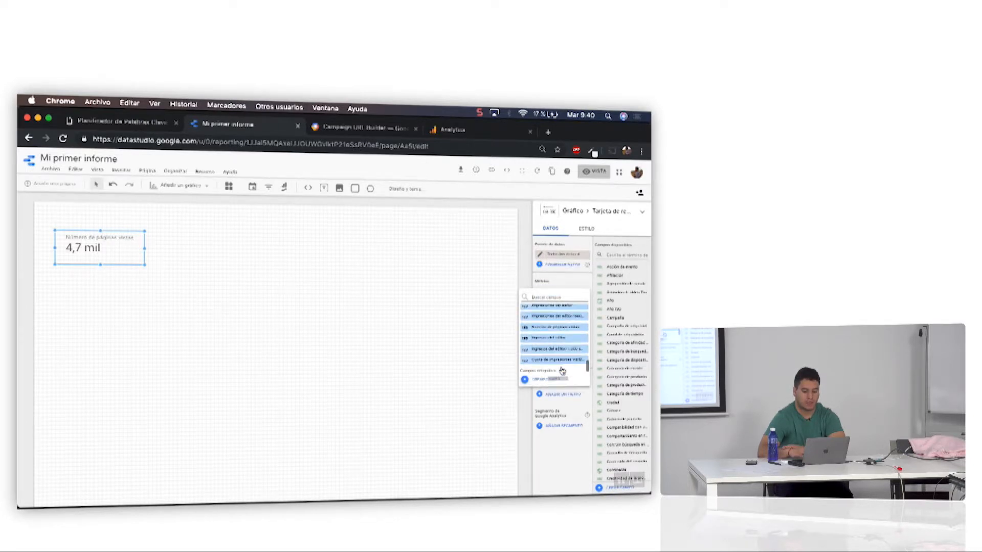
left_click(567, 283)
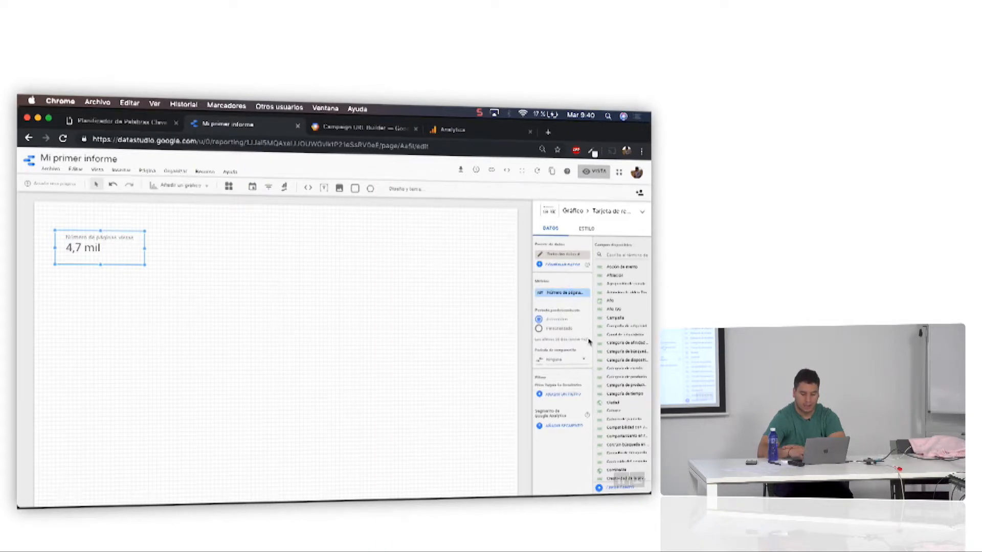
left_click(587, 230)
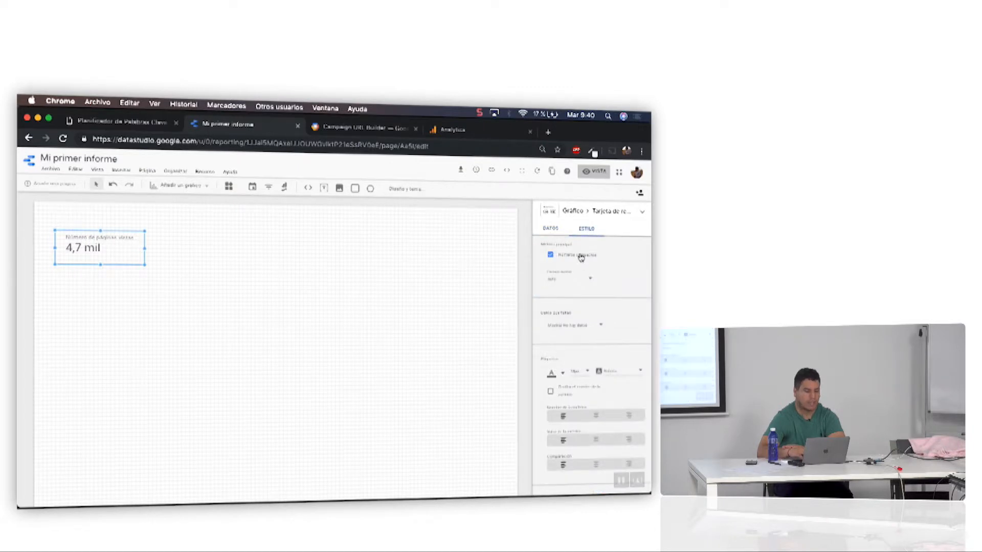
left_click(553, 230)
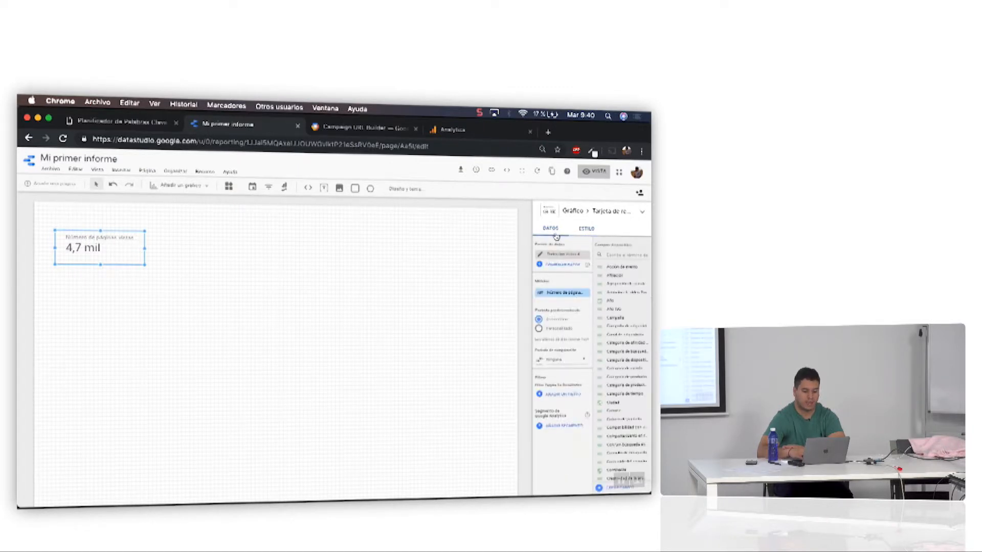
Centre the metric value within the page views scorecard
left_click(581, 233)
scroll(581, 321, "down", 5)
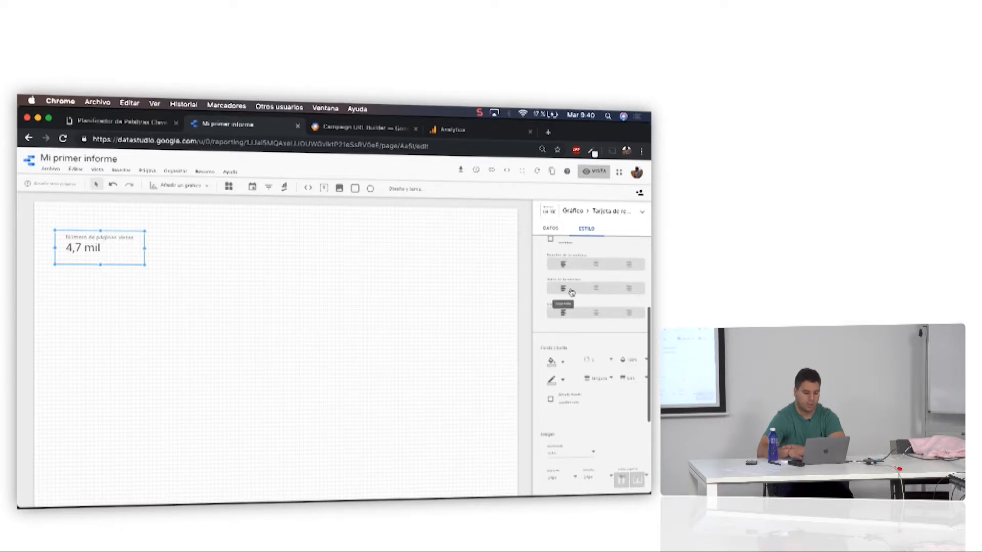
left_click(596, 288)
left_click(565, 289)
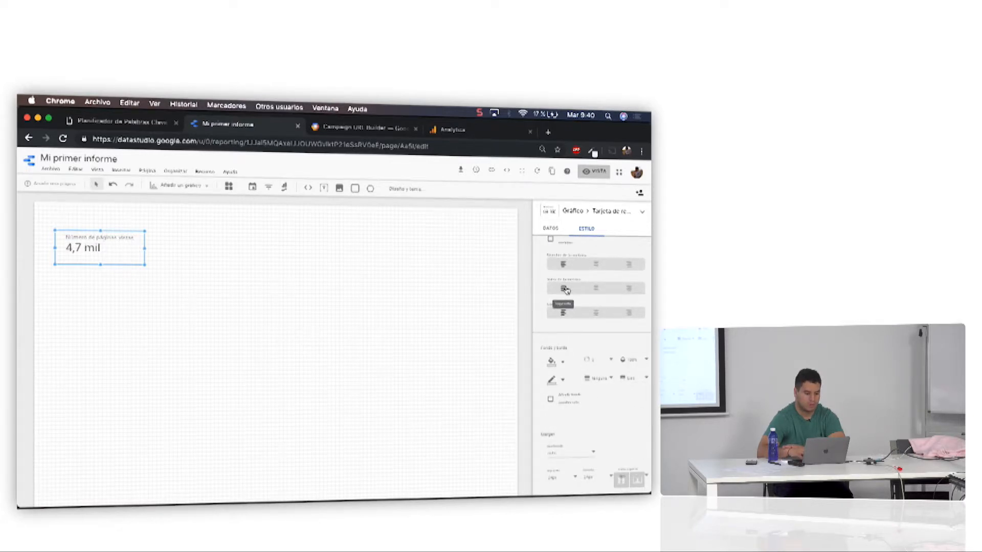
left_click(592, 288)
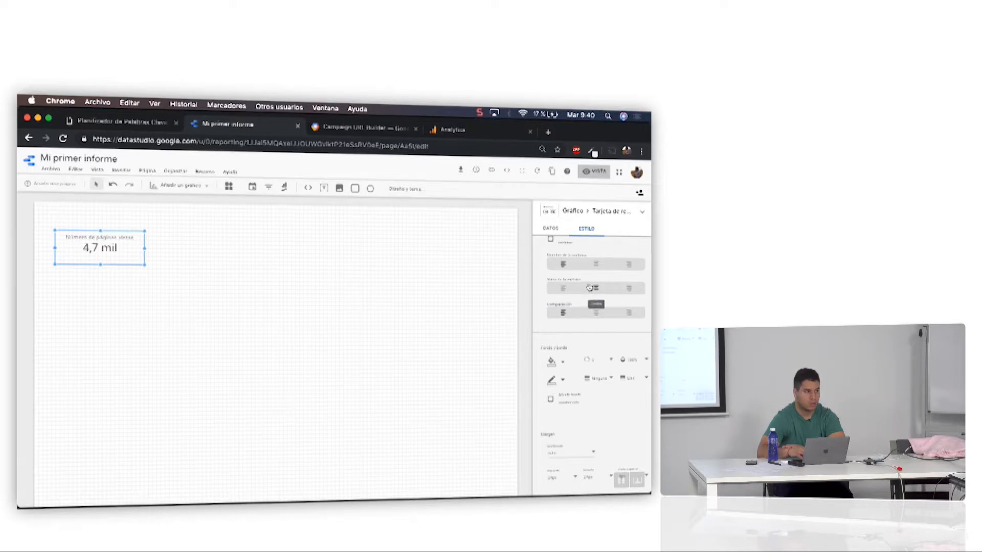
left_click(454, 331)
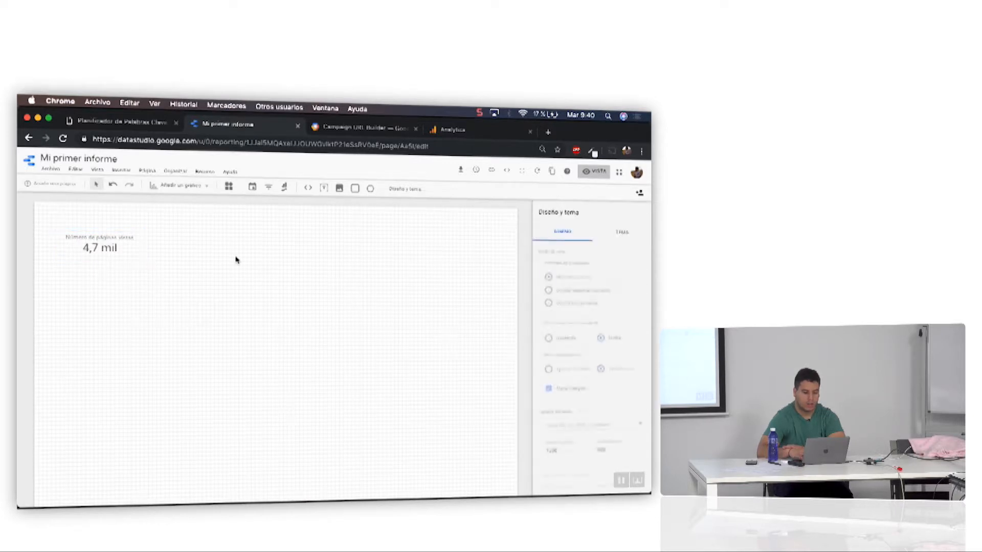
Copy the page views scorecard and place the duplicate directly to the right of the original
left_click(109, 240)
right_click(109, 240)
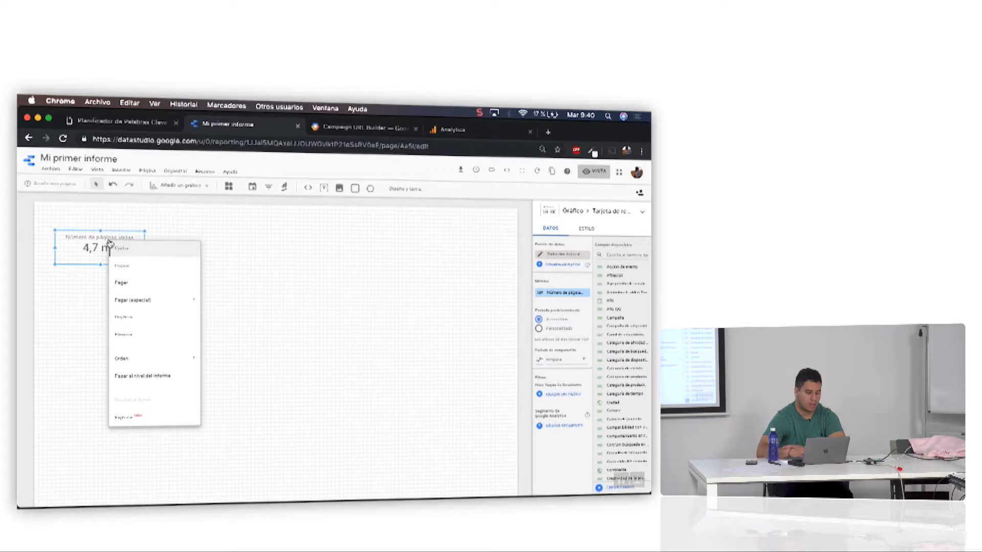
left_click(144, 266)
left_click(222, 256)
key("super+v")
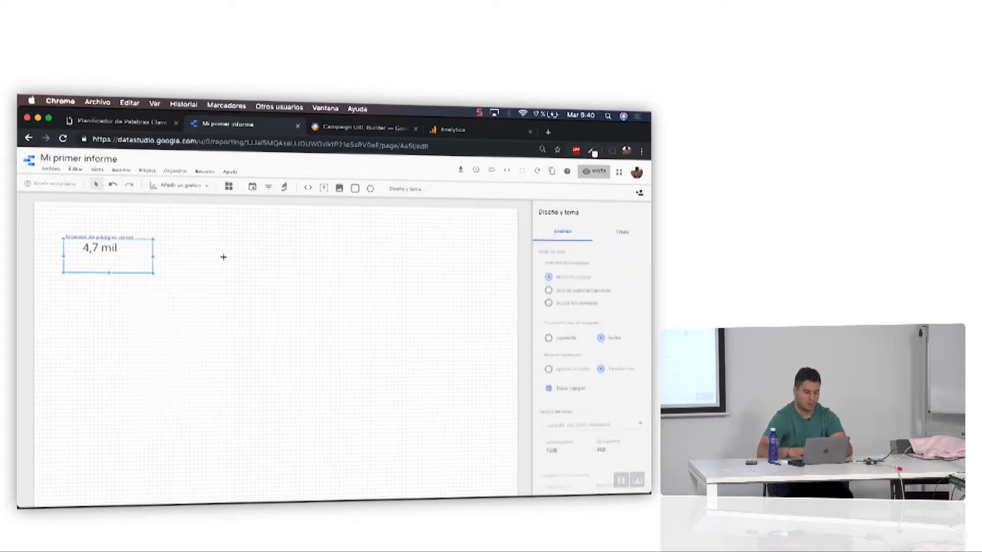
left_click_drag(164, 274, 182, 255)
left_click(193, 309)
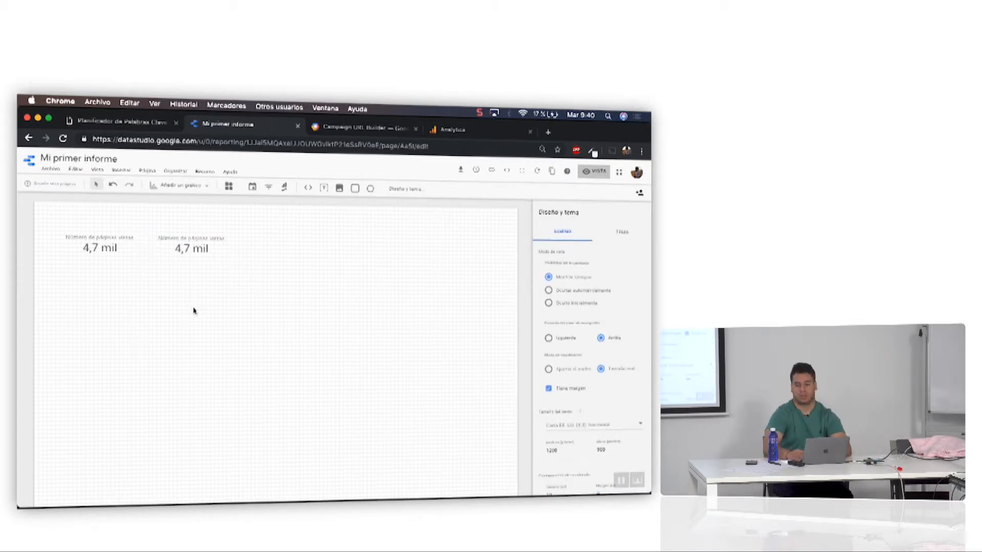
Add a time series chart and place it beneath the two scorecards
left_click(180, 185)
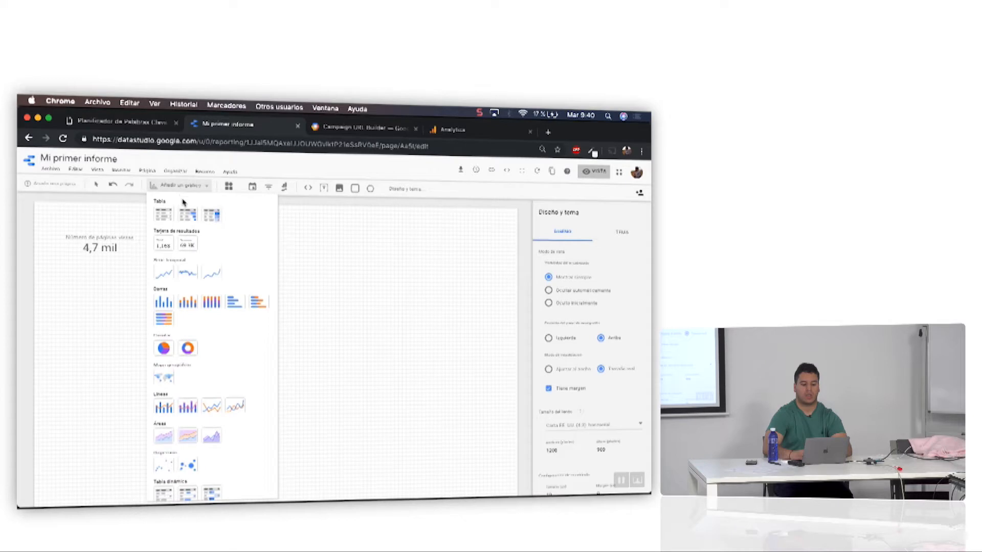
left_click(162, 278)
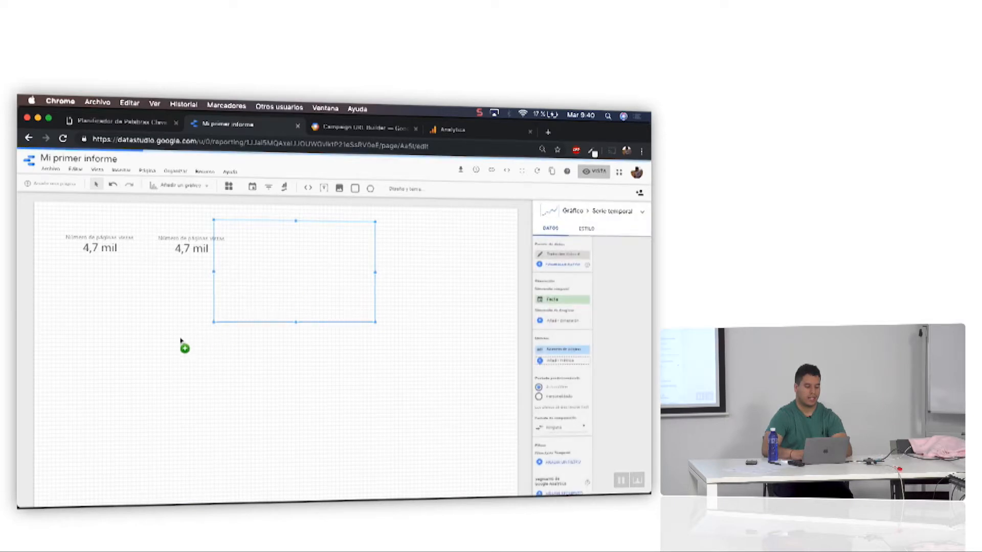
left_click_drag(311, 279, 171, 313)
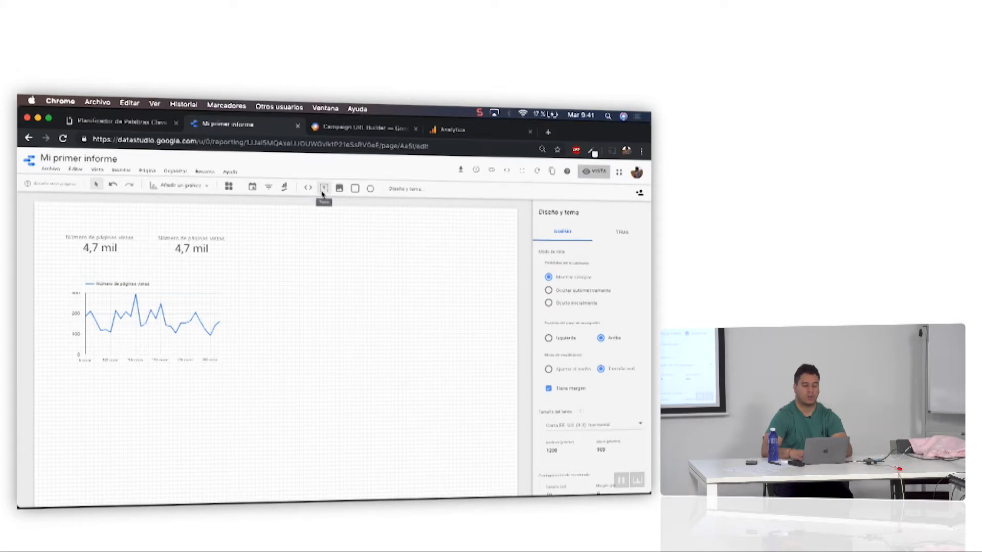
Add a date range control in the upper-right area of the report page
left_click(252, 188)
left_click_drag(318, 254, 436, 244)
Preview the report in view mode and apply a date range from 1 to 19 March 2019 with the date control
left_click(591, 177)
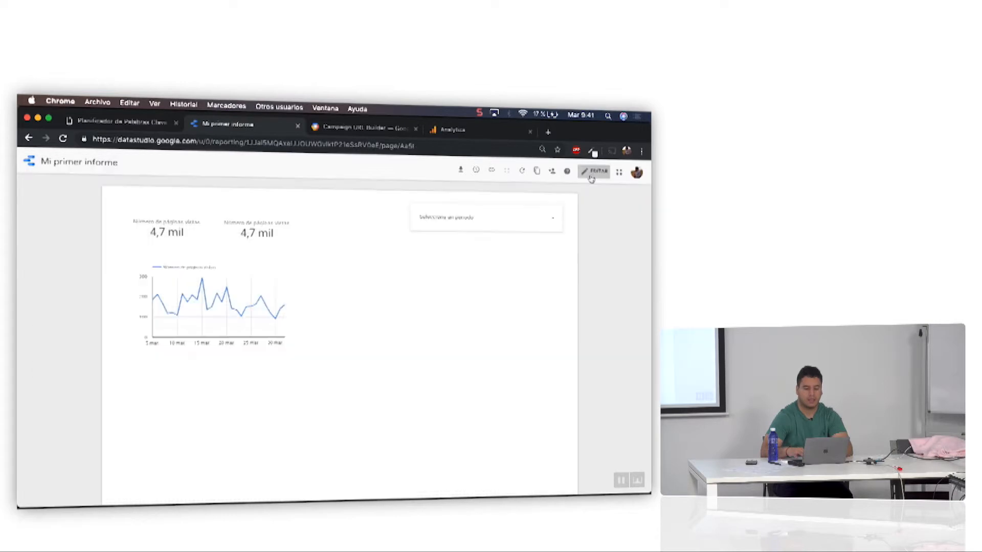
left_click(545, 219)
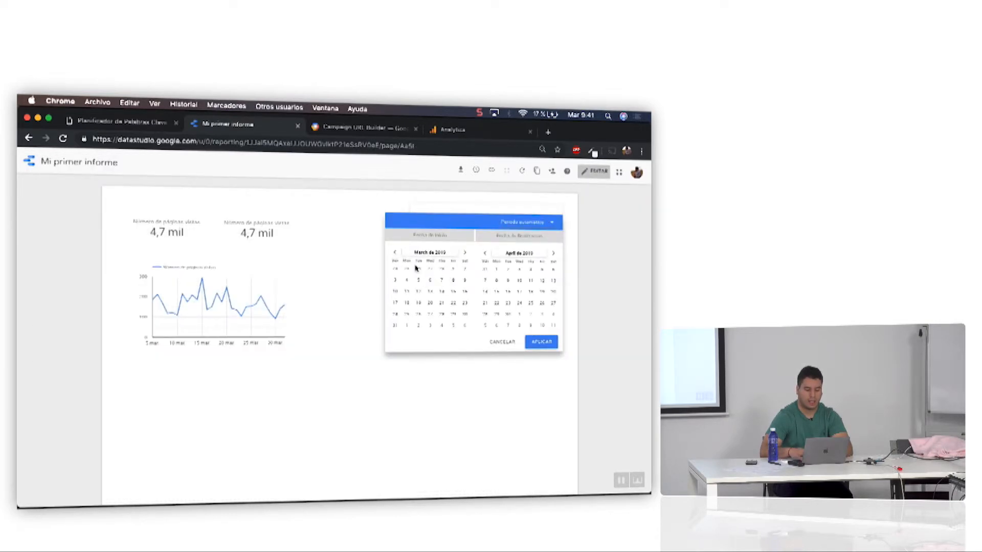
left_click(453, 269)
left_click(485, 252)
left_click(507, 304)
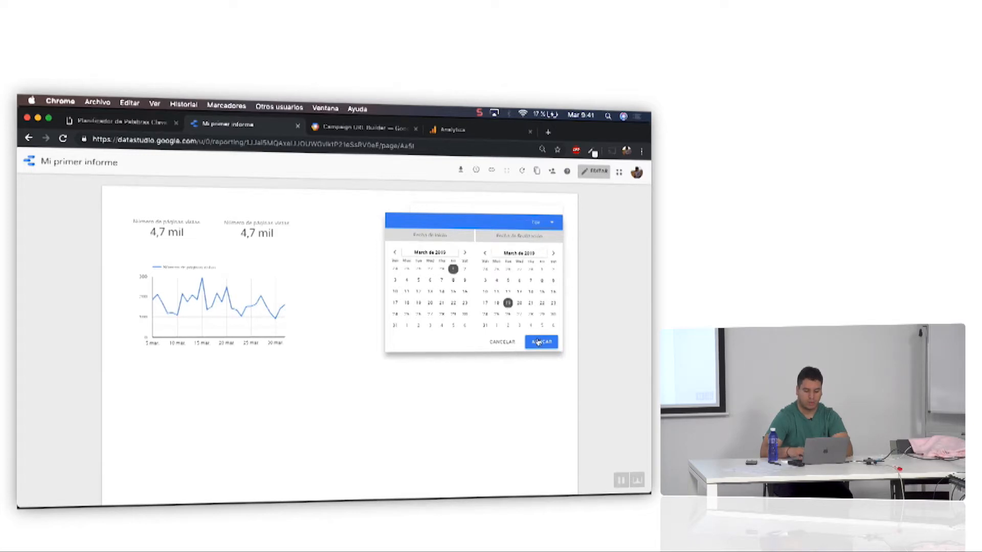
left_click(539, 342)
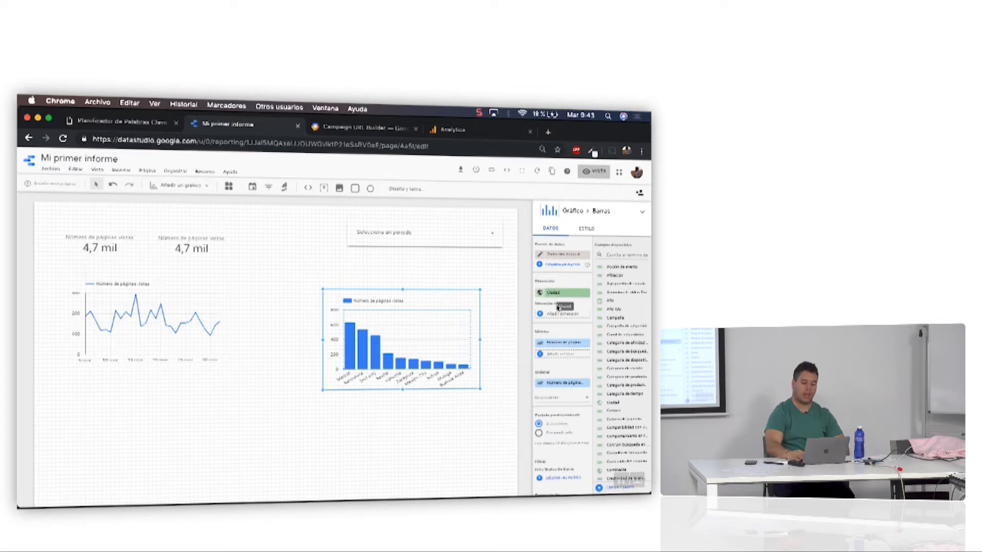
Search for the Usuarios metric and use it in the city bar chart instead of page views
left_click(569, 344)
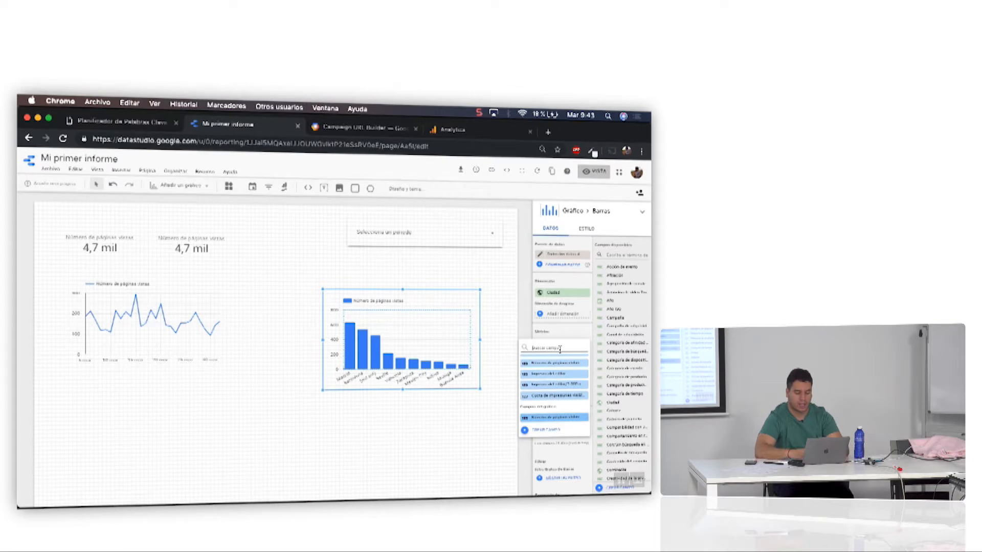
type("sesi")
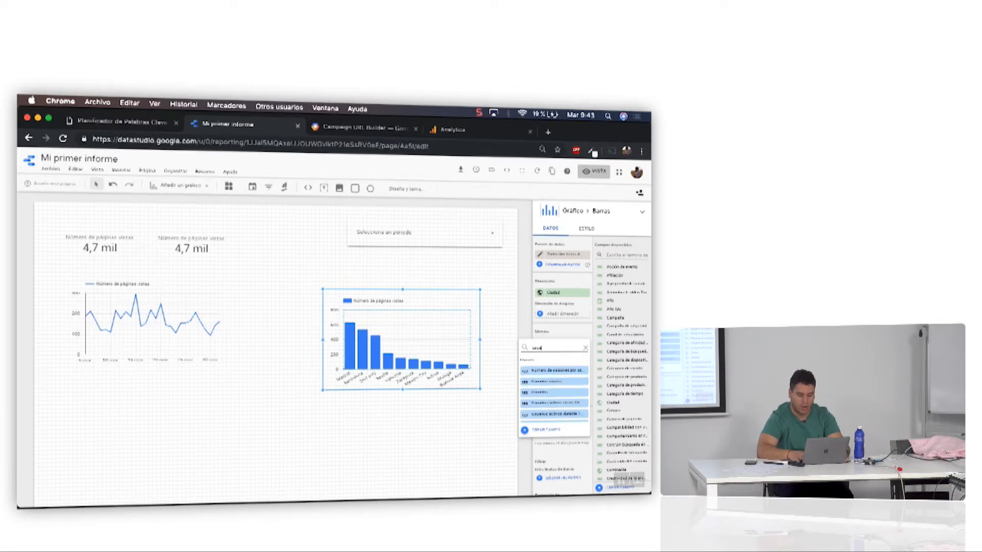
left_click(557, 403)
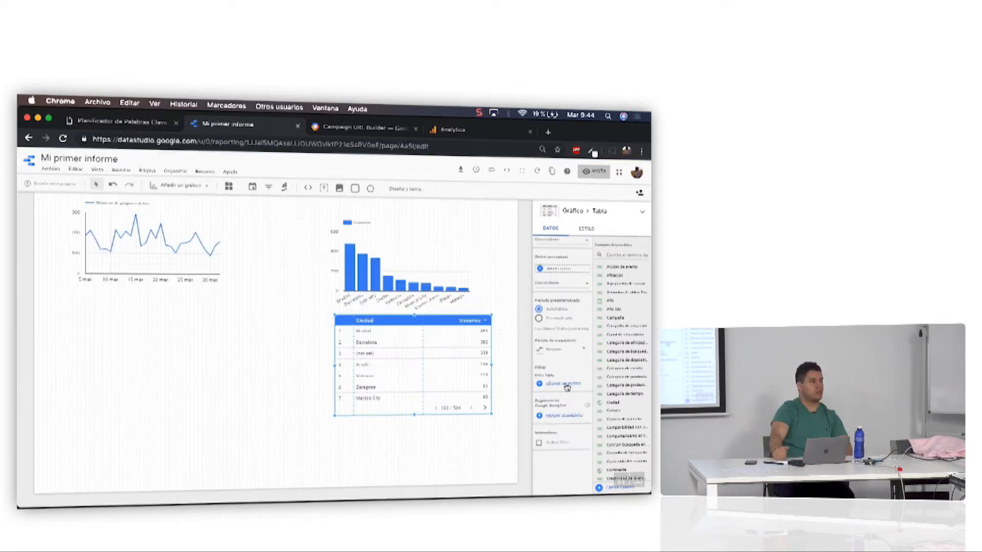
Add a second page to the report and go back to Página 1
scroll(562, 353, "up", 5)
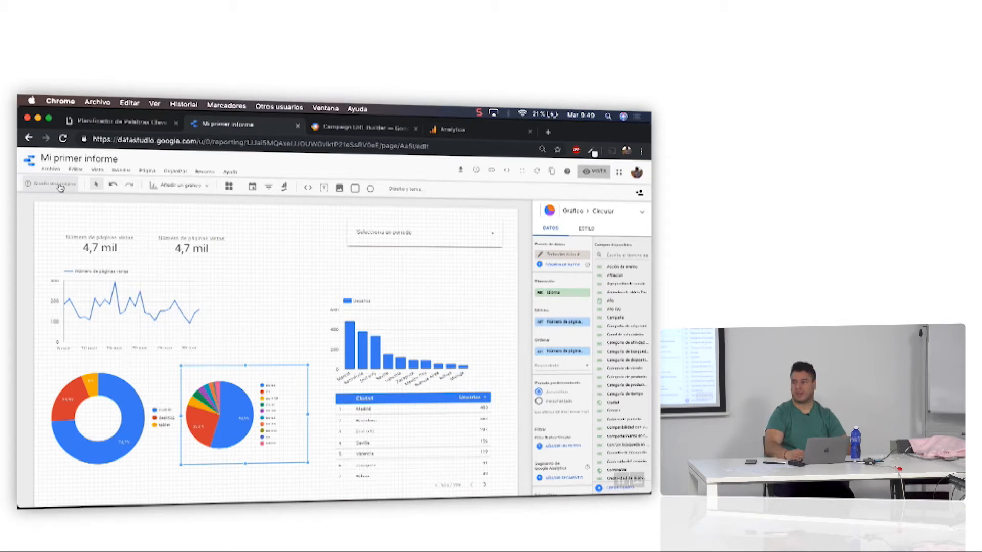
left_click(60, 185)
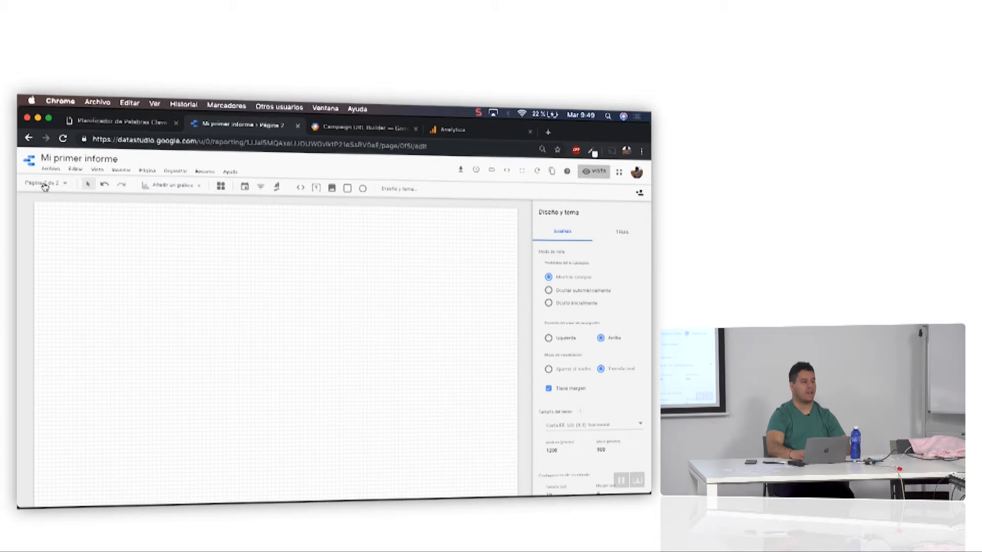
left_click(65, 186)
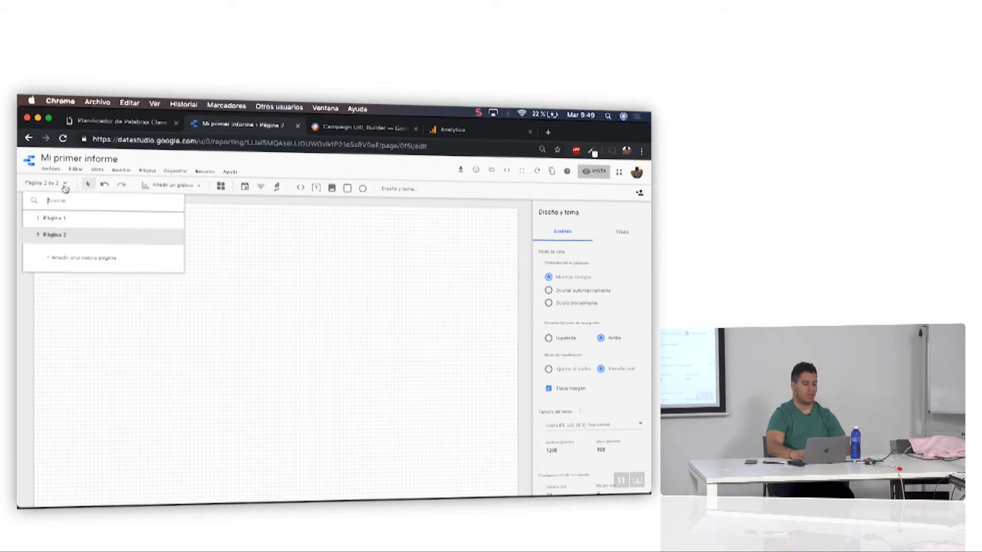
left_click(67, 219)
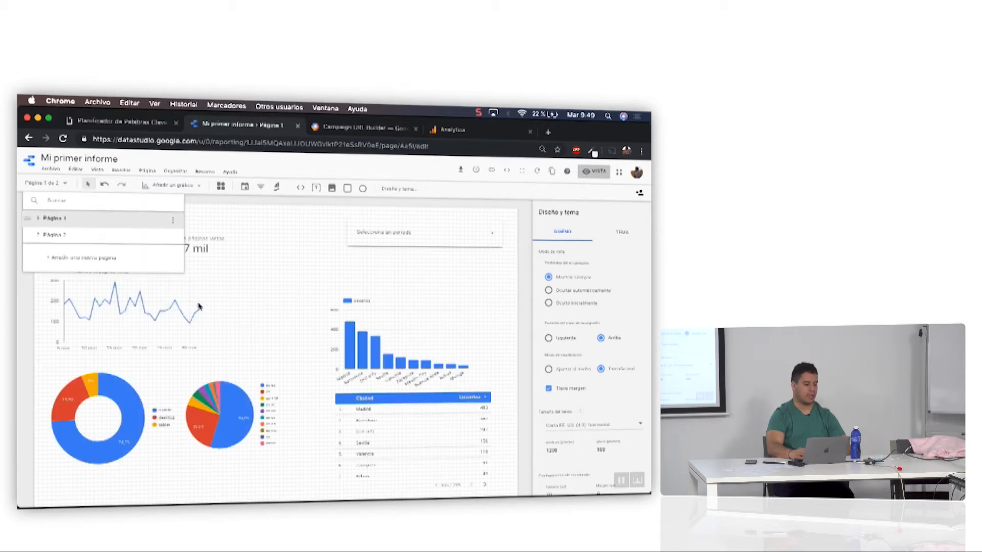
left_click(264, 322)
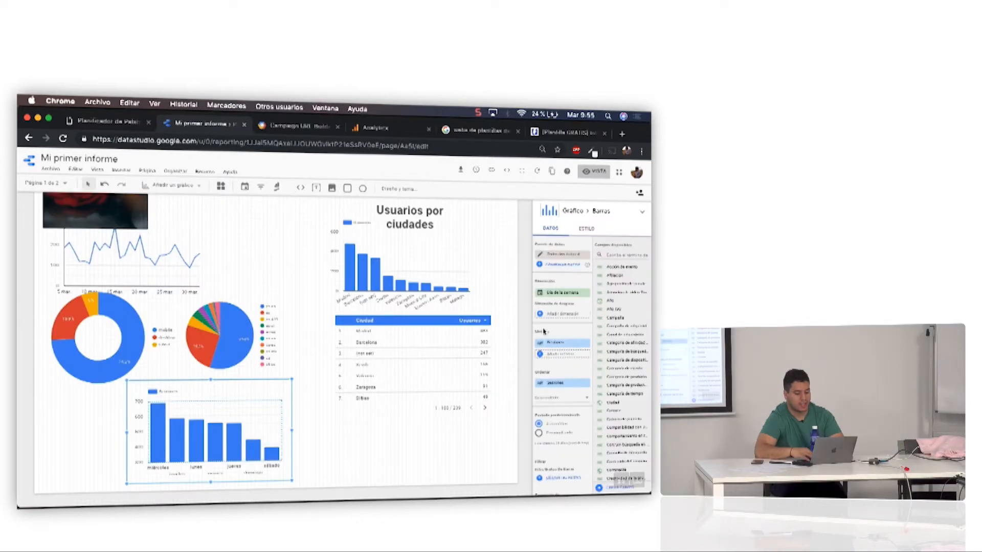
left_click(560, 313)
scroll(576, 339, "up", 3)
scroll(576, 338, "up", 5)
scroll(559, 325, "up", 5)
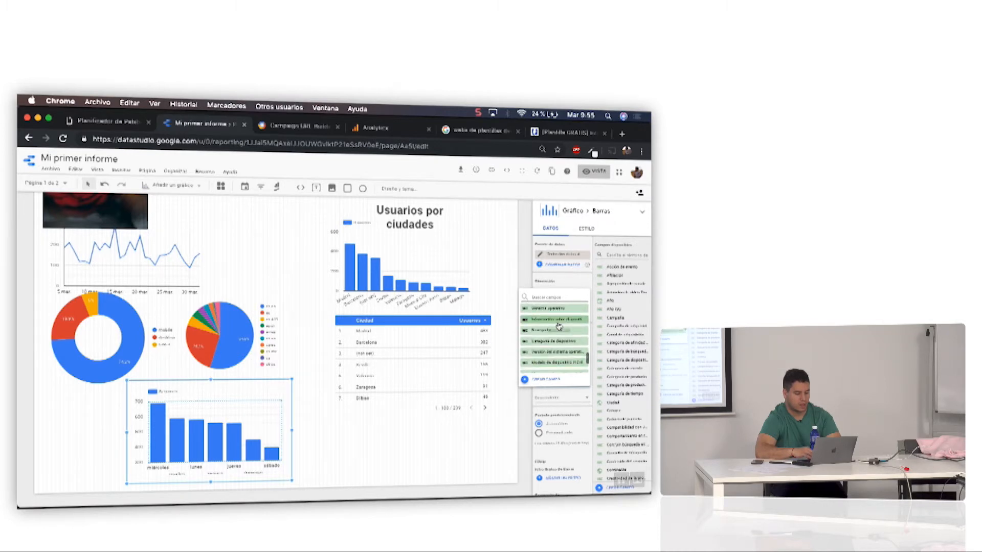
left_click(568, 398)
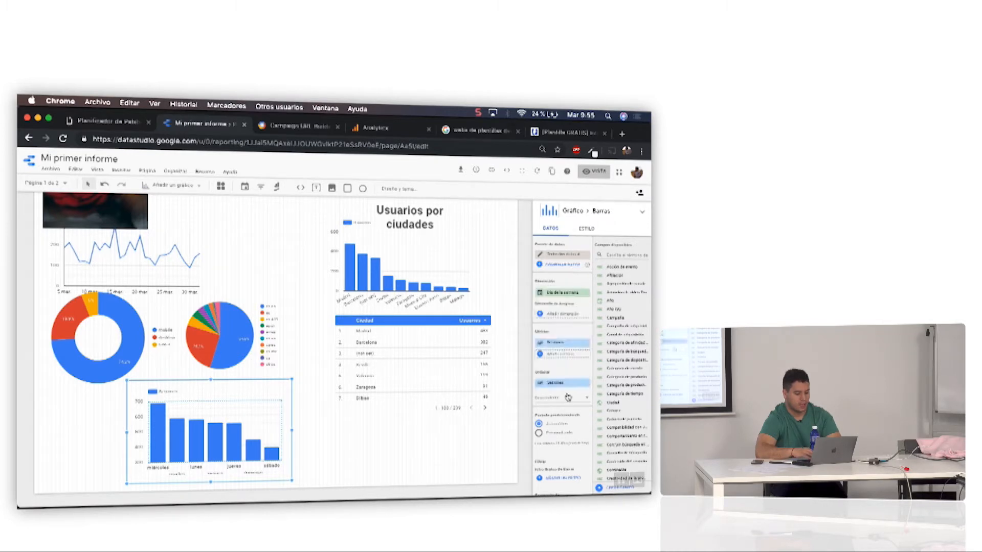
left_click(561, 345)
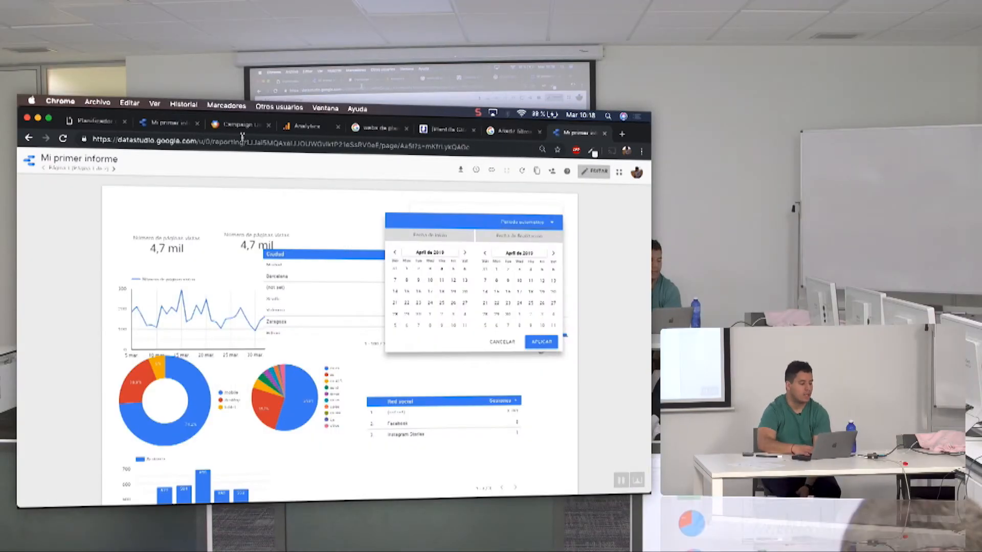
Return to the report's editing view and dismiss the report link dialog
left_click(176, 123)
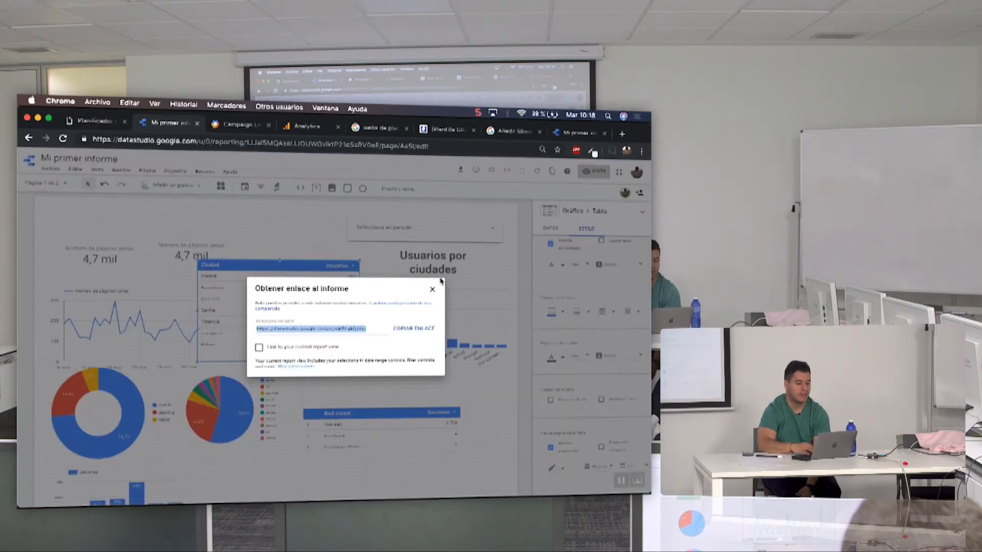
left_click(432, 290)
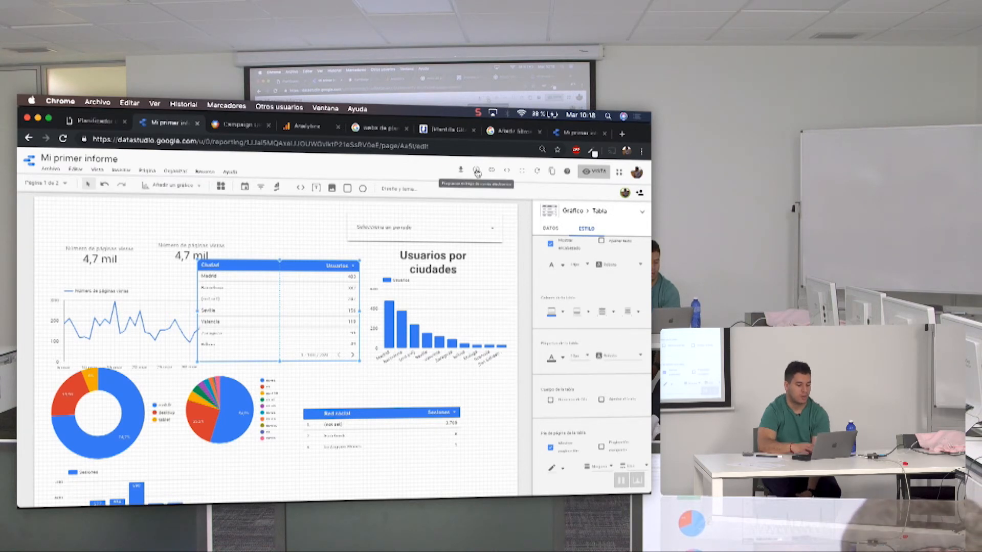
Try out a monthly repeat in the report's email delivery schedule and discard it
left_click(477, 172)
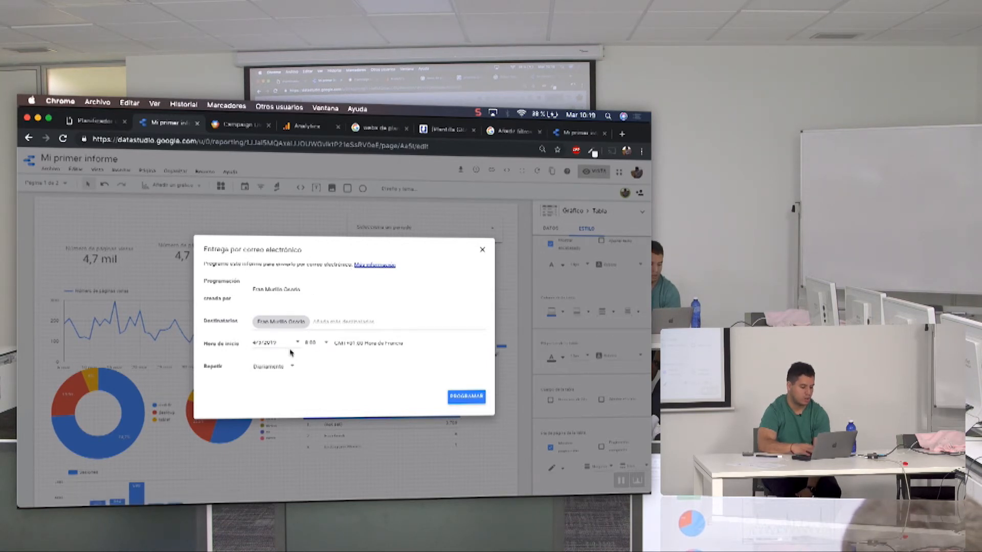
left_click(268, 368)
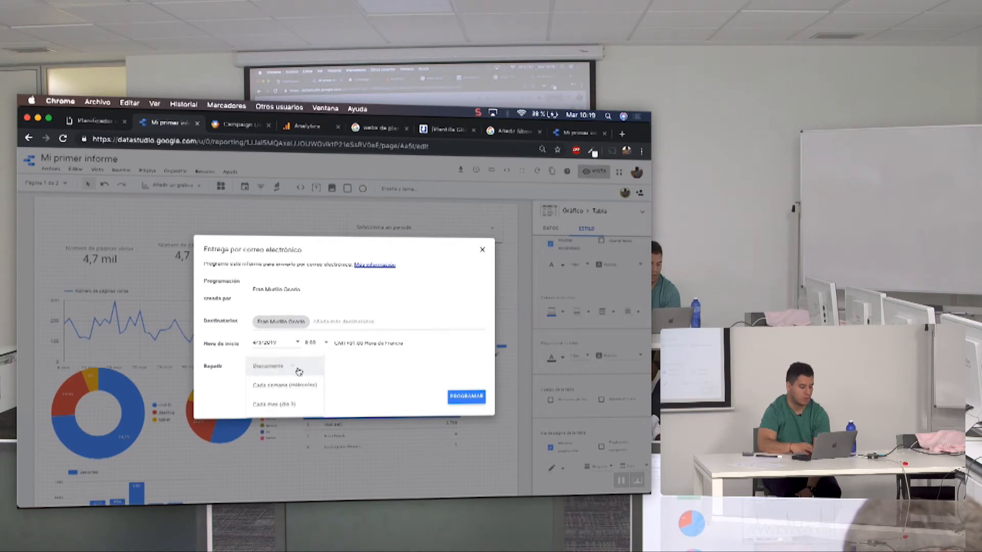
left_click(282, 407)
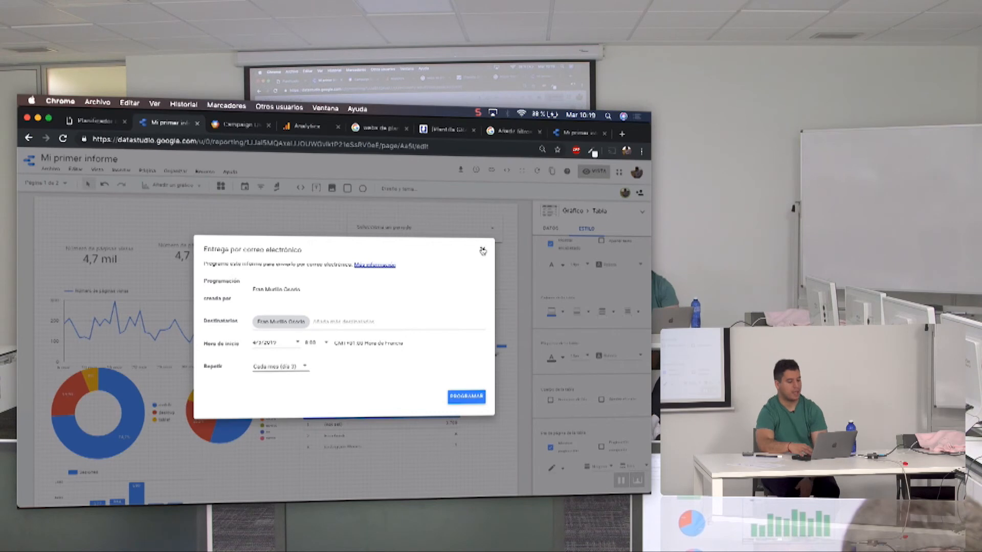
left_click(481, 247)
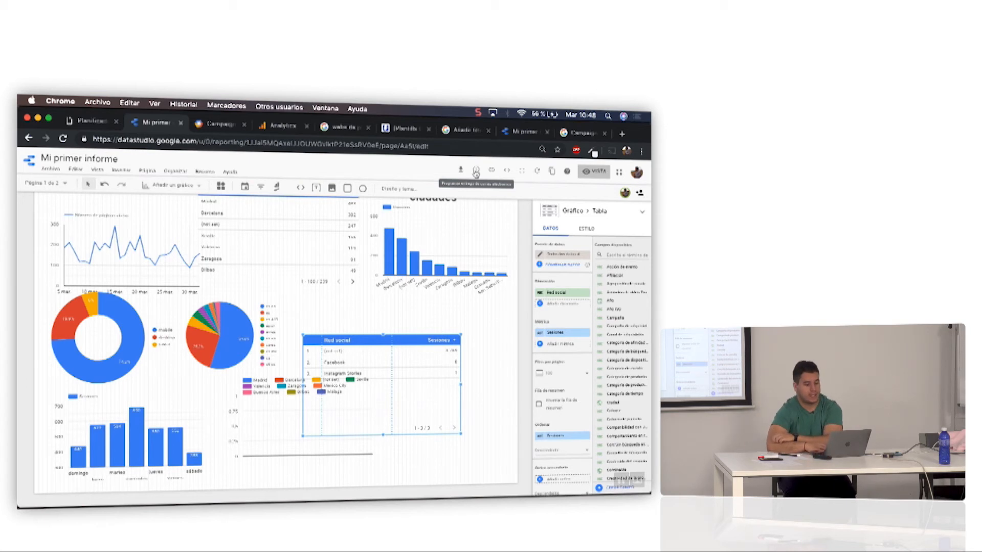
Prepare an email delivery of the report repeating every month on day 3, and close the dialog without scheduling it
left_click(476, 171)
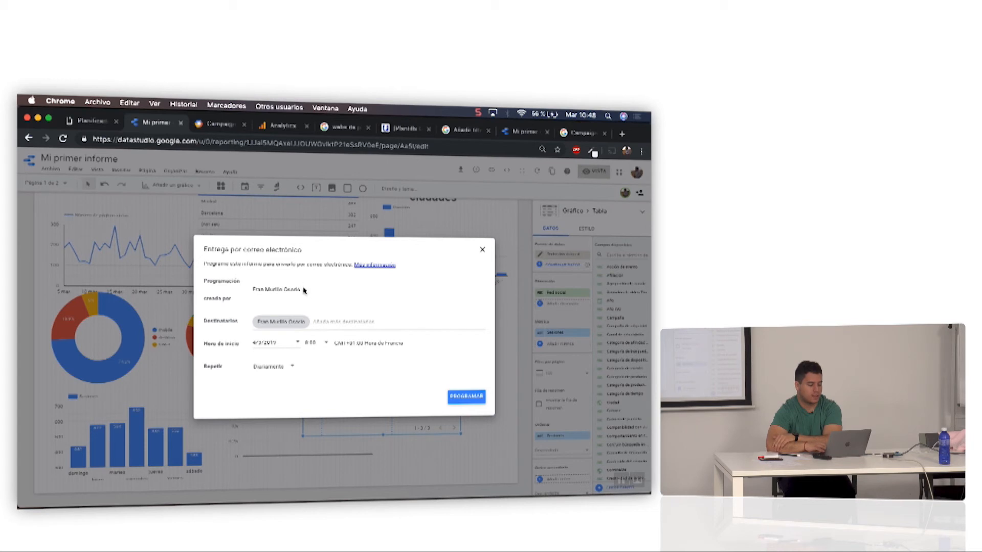
left_click(287, 327)
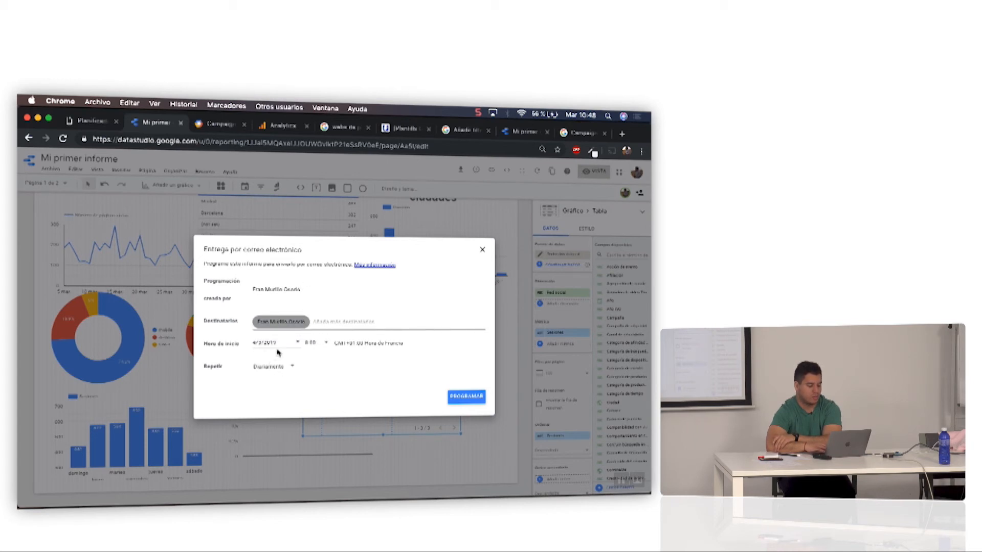
left_click(281, 367)
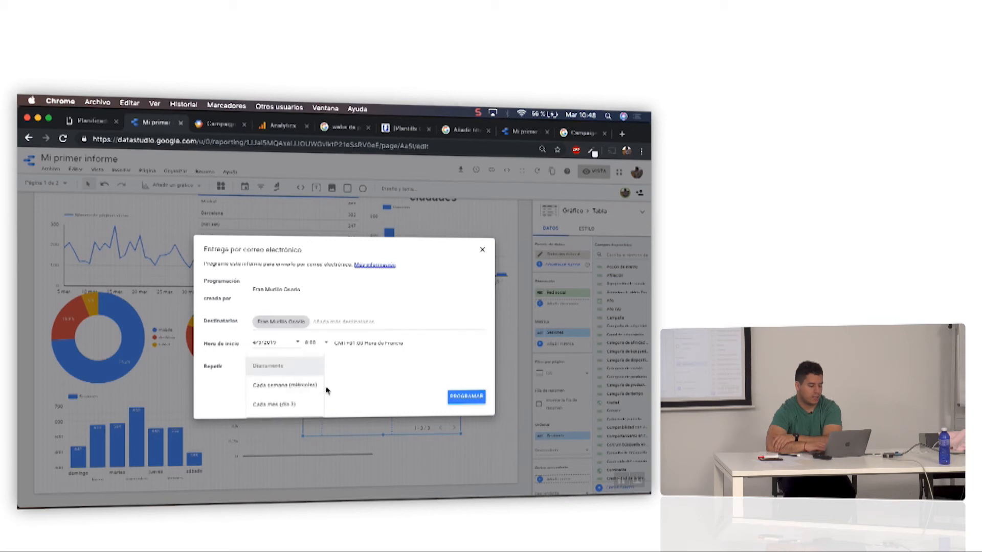
left_click(294, 408)
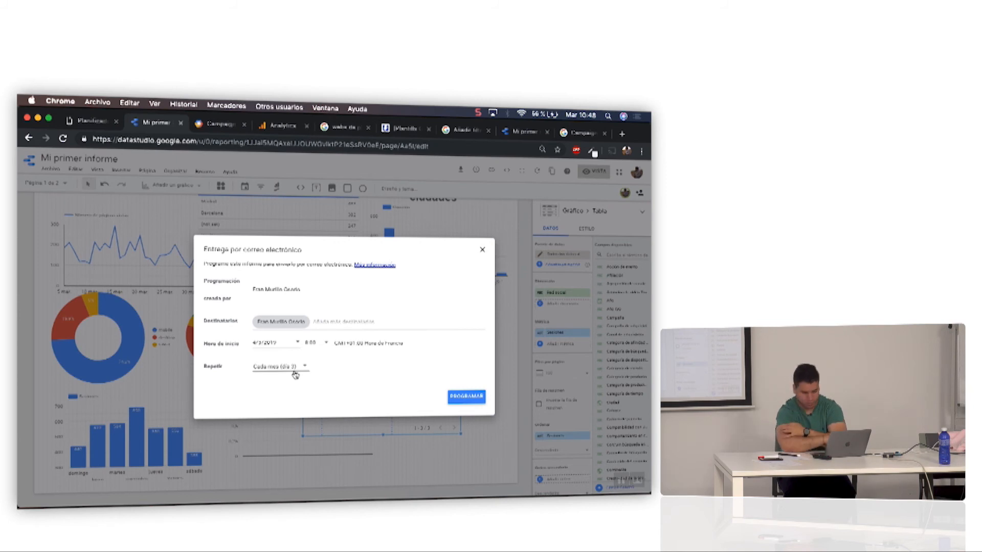
left_click(452, 395)
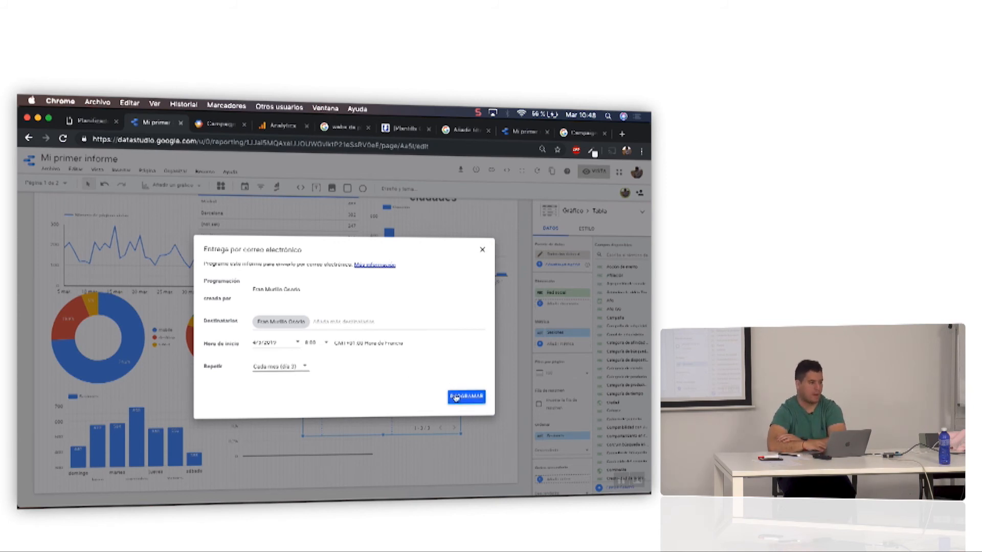
left_click(482, 249)
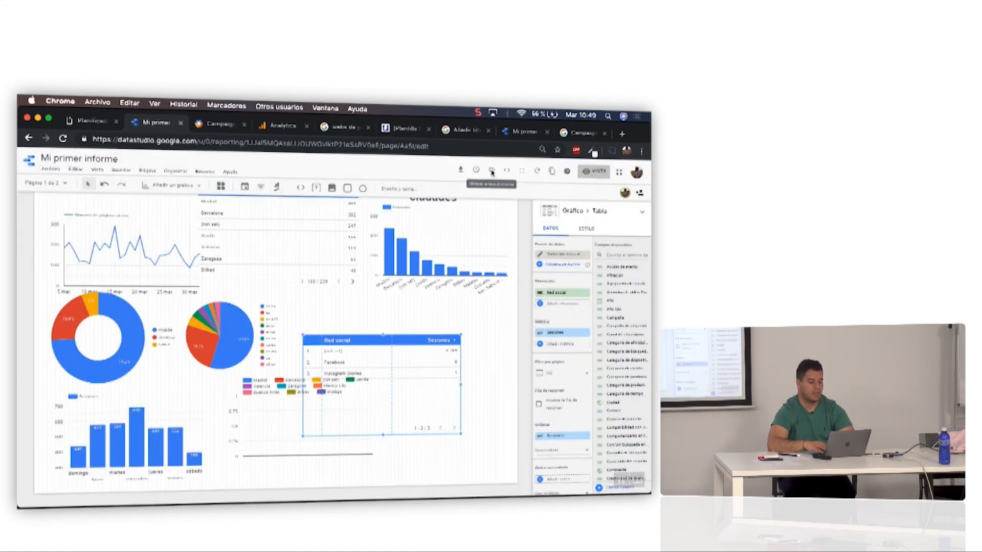
Get the shareable link to the report and select its full address
left_click(492, 171)
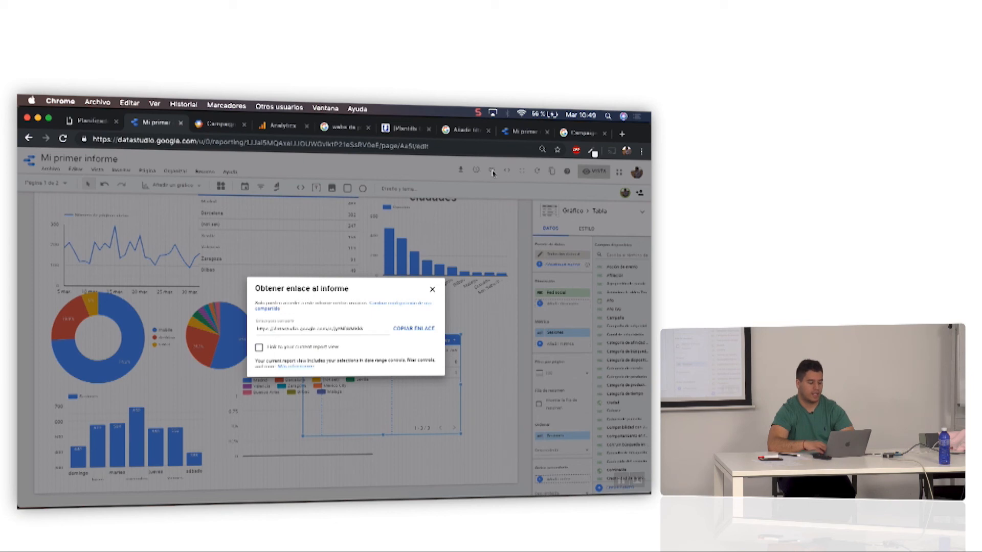
left_click(309, 329)
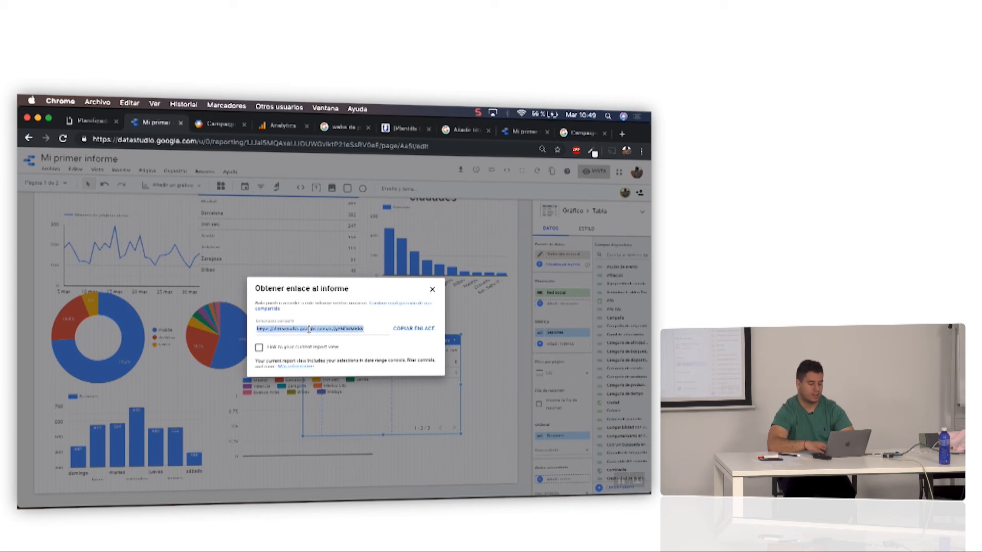